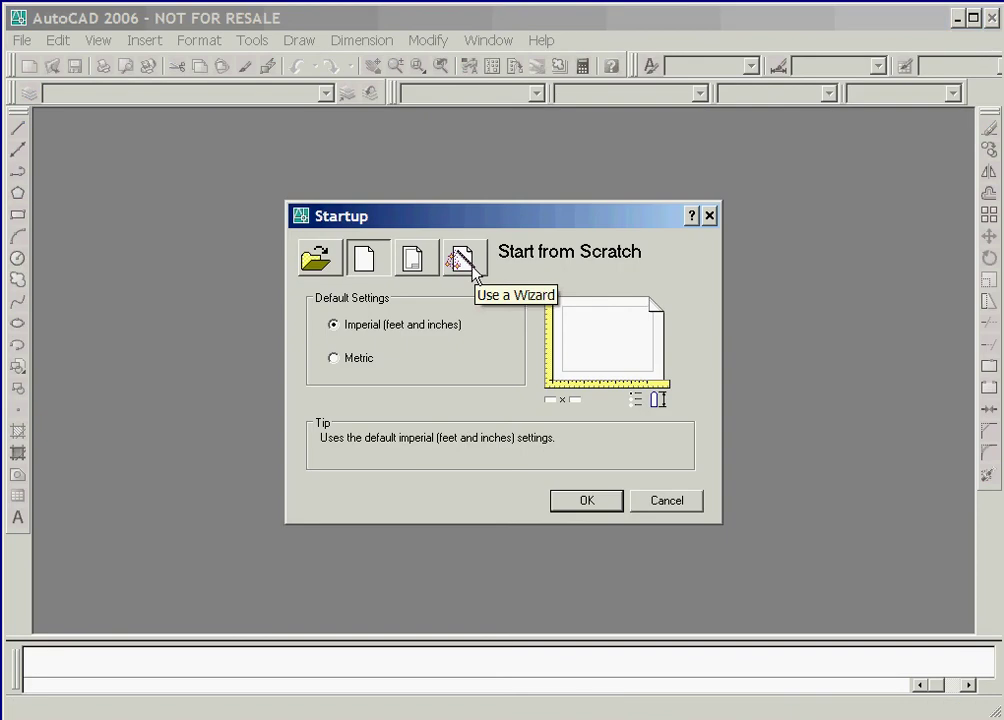
Start a new drawing with the Quick Setup wizard and choose Architectural as the unit of measurement.
{"action": "left_click", "coordinate": [462, 260]}
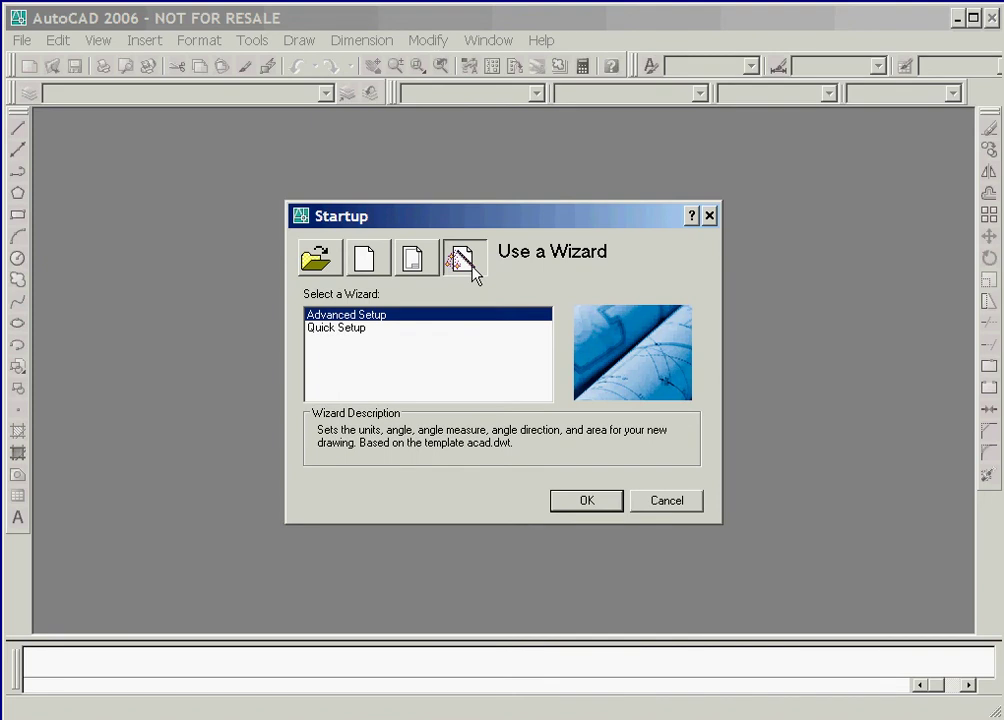
{"action": "left_click", "coordinate": [336, 327]}
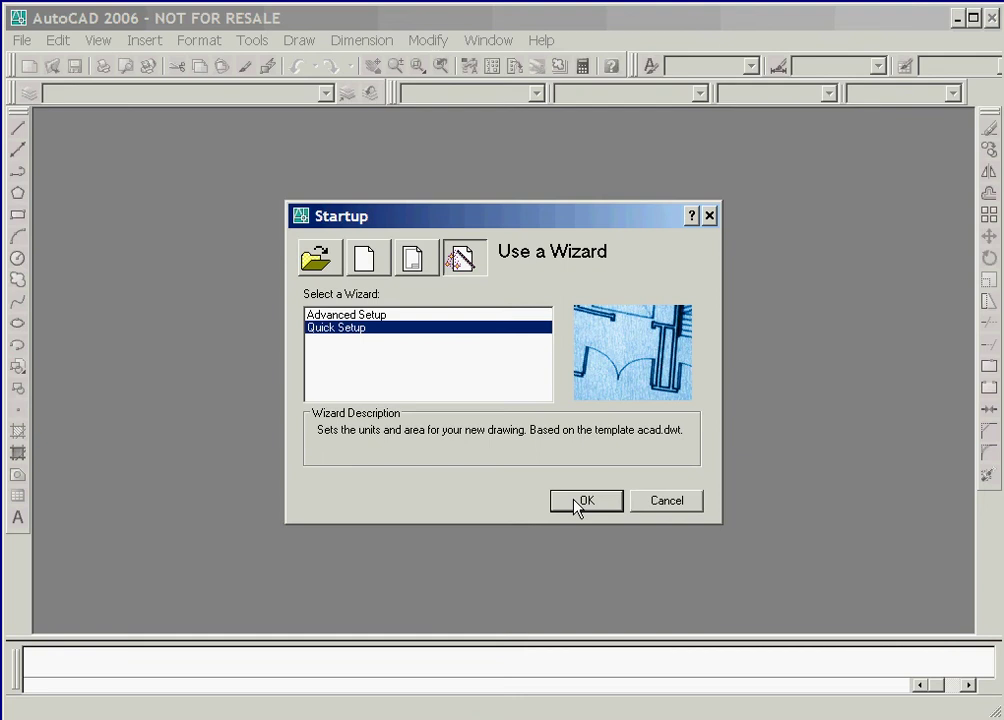
{"action": "left_click", "coordinate": [586, 501]}
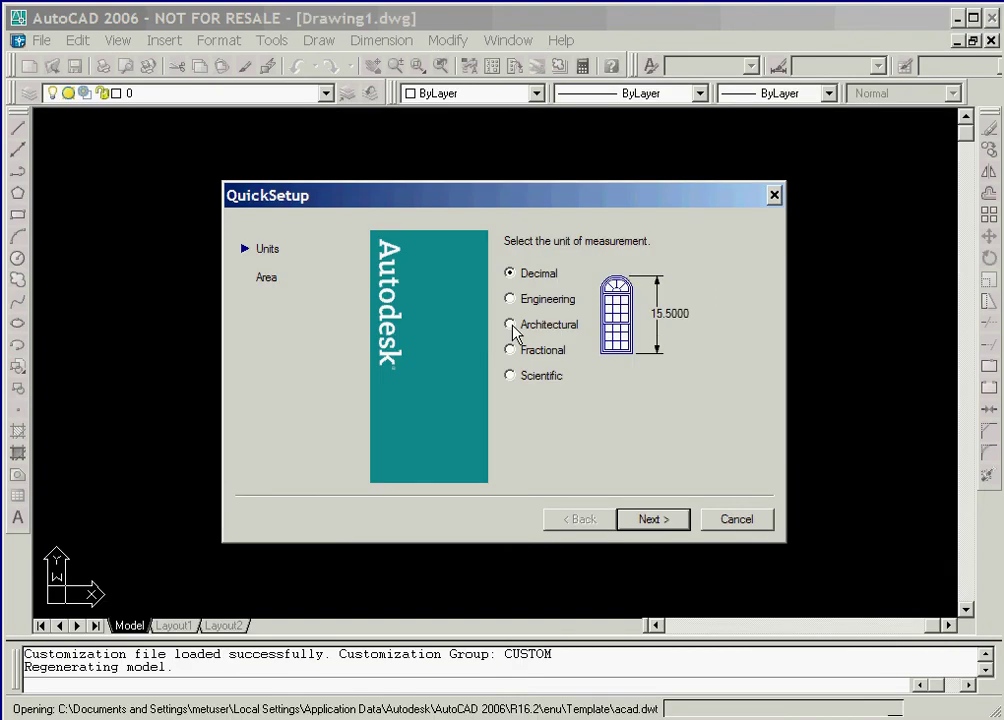
{"action": "left_click", "coordinate": [510, 326]}
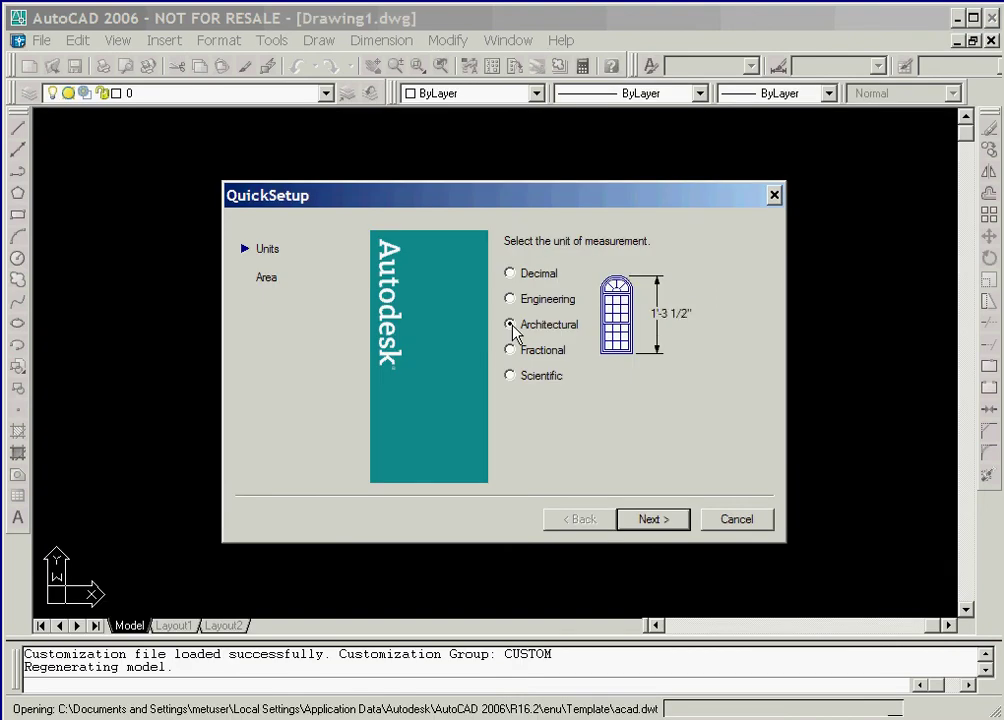
{"action": "left_click", "coordinate": [652, 520]}
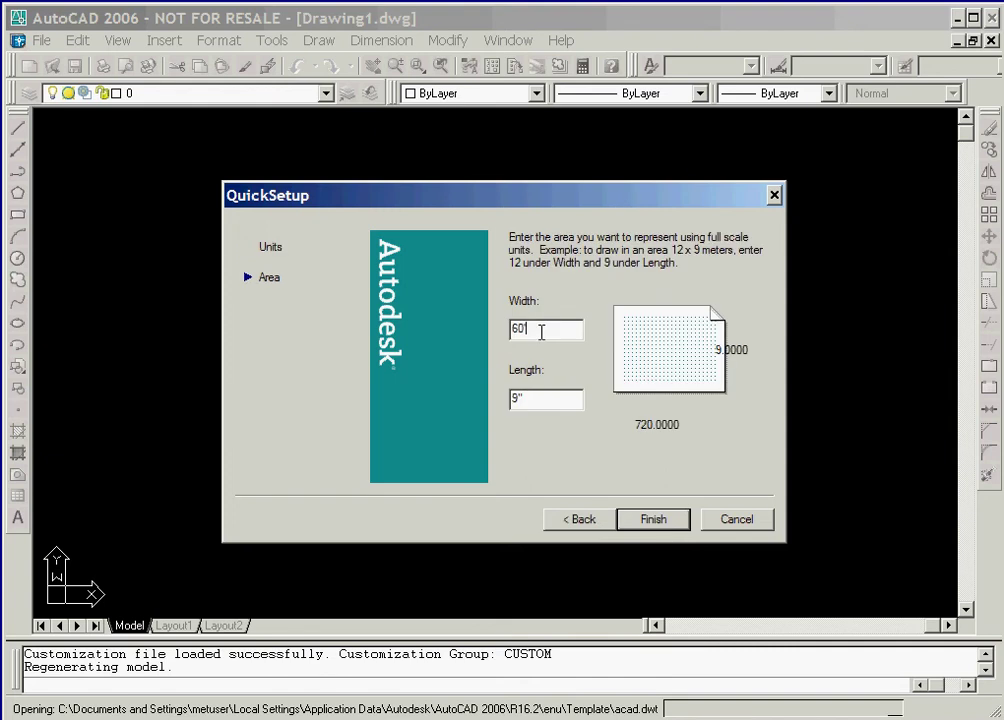
Set the drawing area to 60' wide by 40' long and finish the setup.
{"action": "type", "text": "60"}
{"action": "left_click", "coordinate": [533, 399]}
{"action": "type", "text": "40"}
{"action": "left_click", "coordinate": [669, 521]}
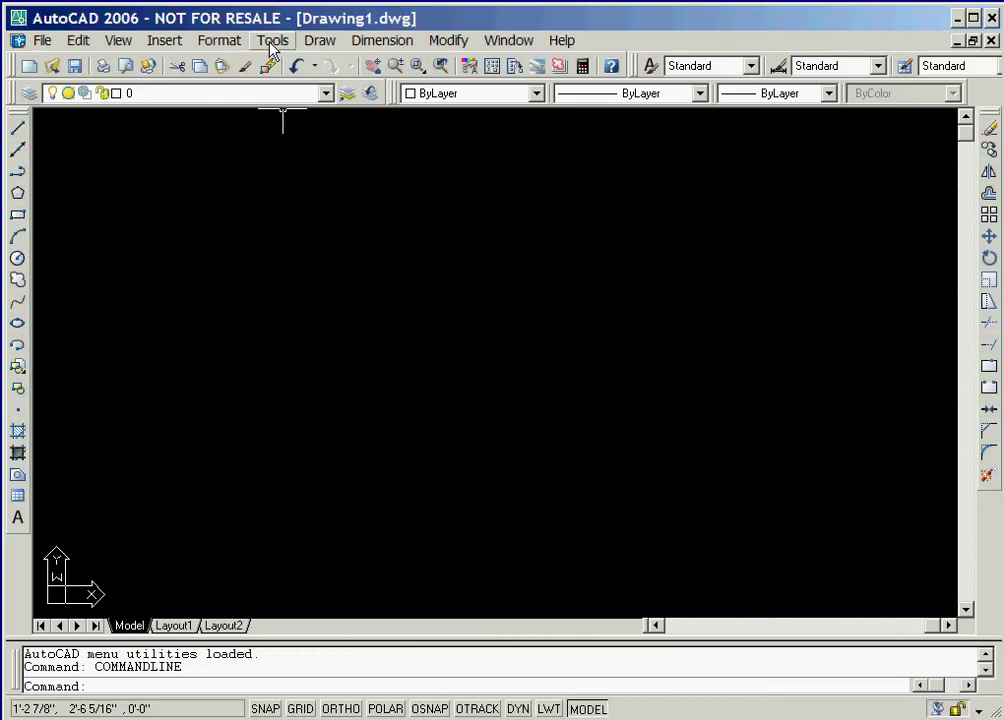
Set the snap and grid X and Y spacing to 6" in the drafting settings.
{"action": "left_click", "coordinate": [272, 41]}
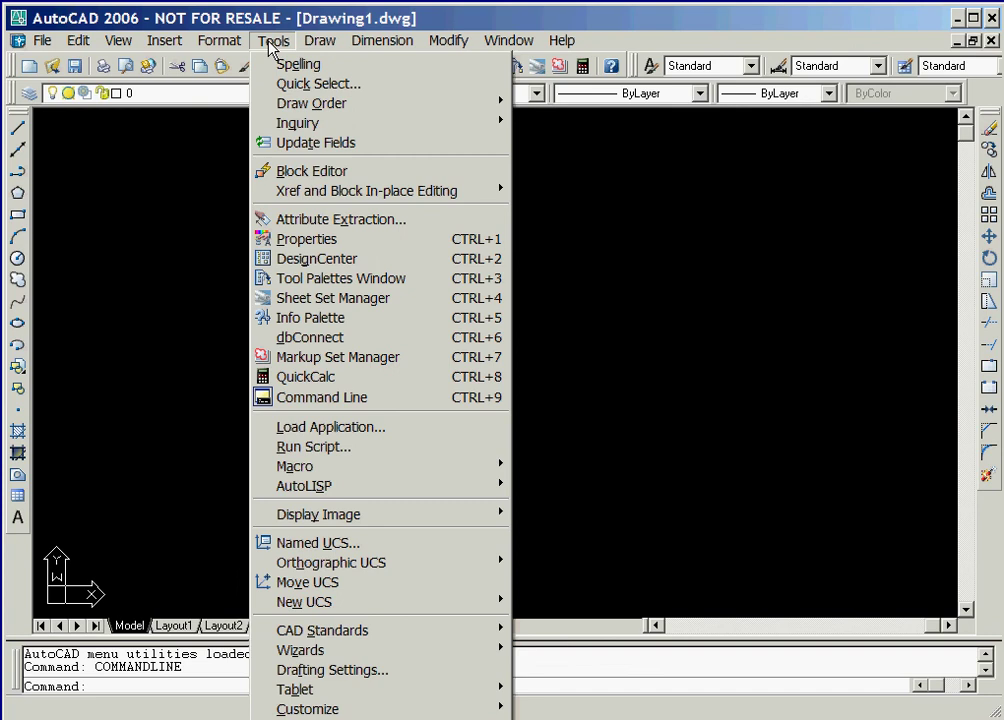
{"action": "left_click", "coordinate": [340, 670]}
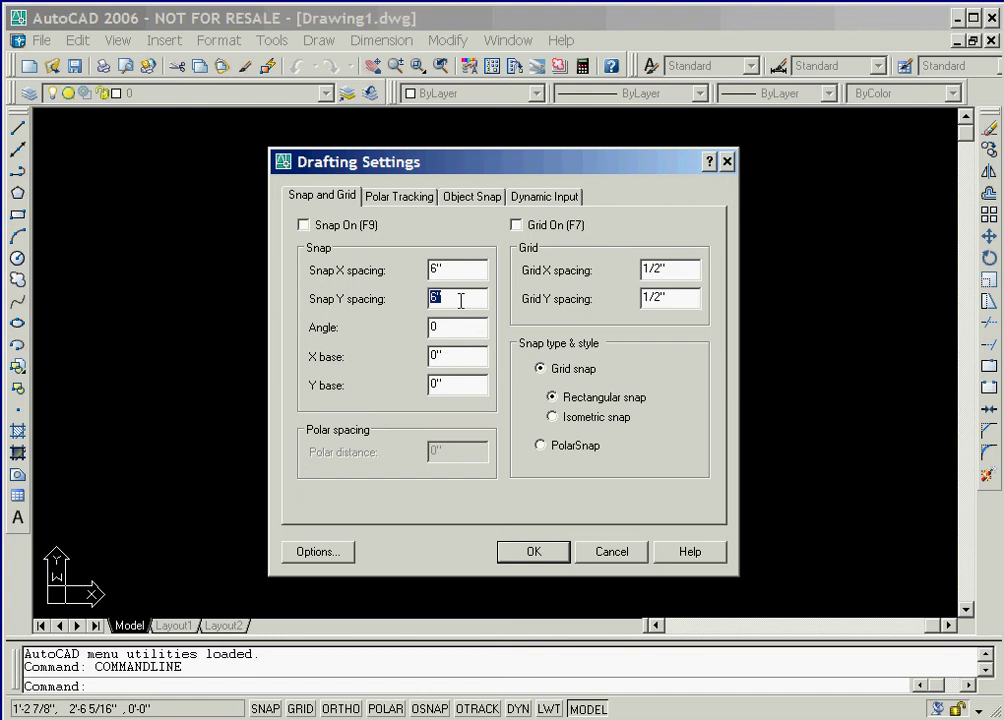
{"action": "left_click", "coordinate": [668, 299]}
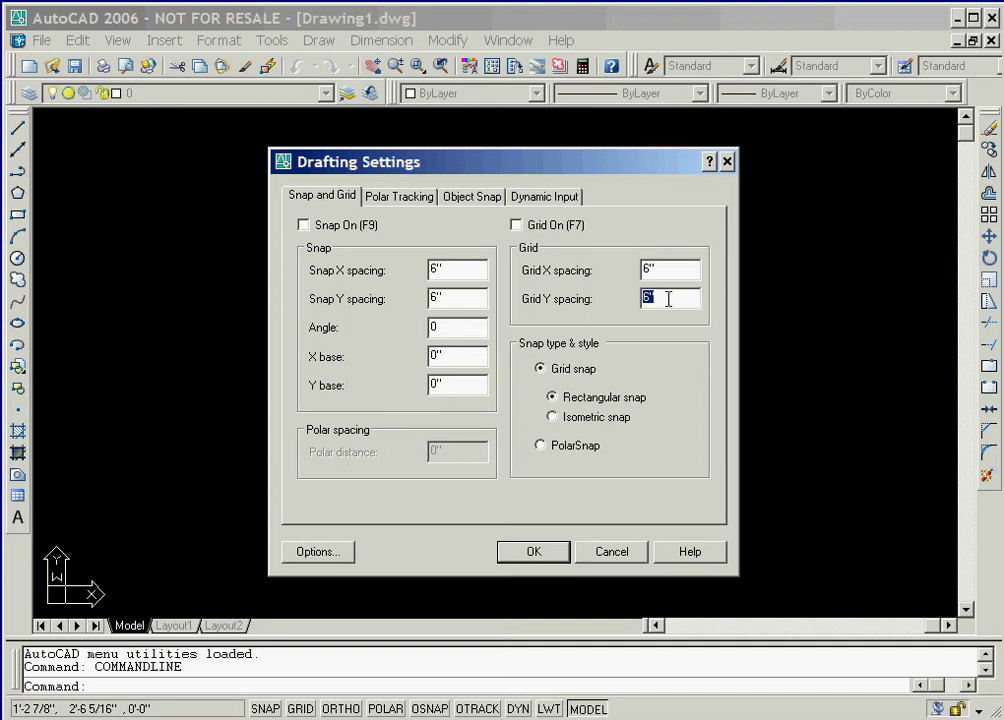
{"action": "type", "text": "6\""}
{"action": "left_click", "coordinate": [549, 556]}
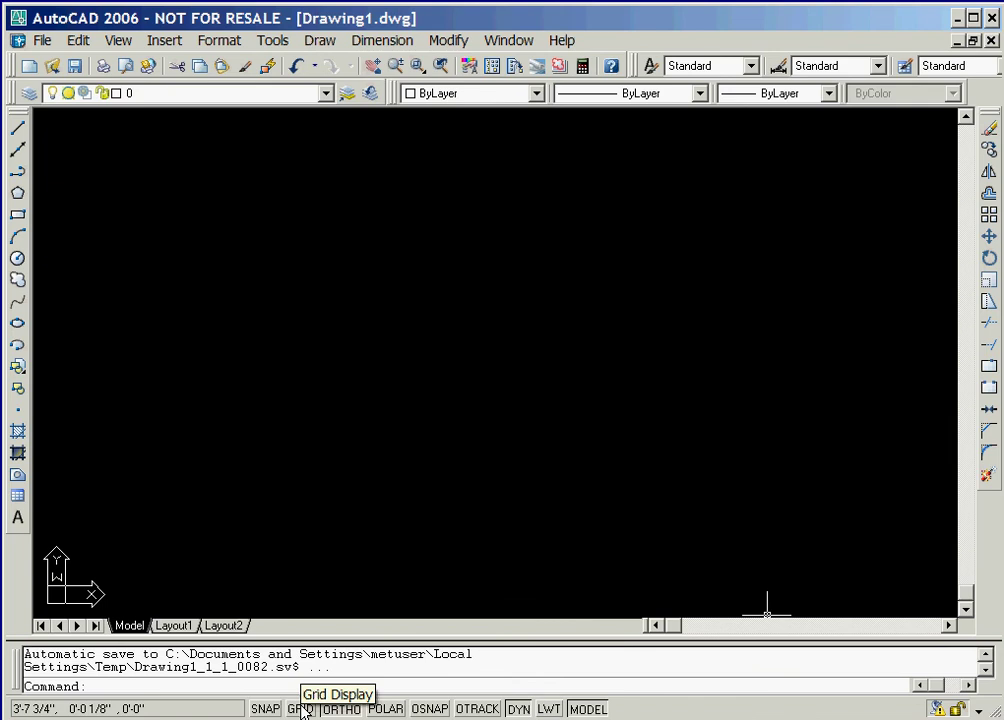
Turn on the grid display and snap mode, and fit the full drawing limits with Zoom All.
{"action": "left_click", "coordinate": [302, 709]}
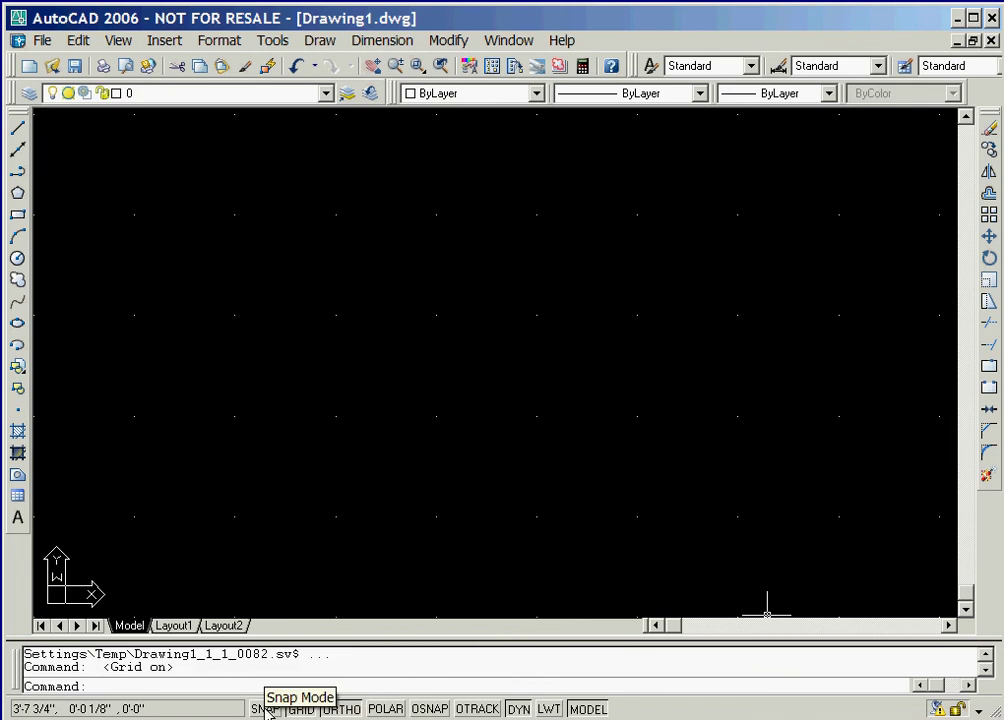
{"action": "left_click", "coordinate": [266, 709]}
{"action": "left_click", "coordinate": [417, 66]}
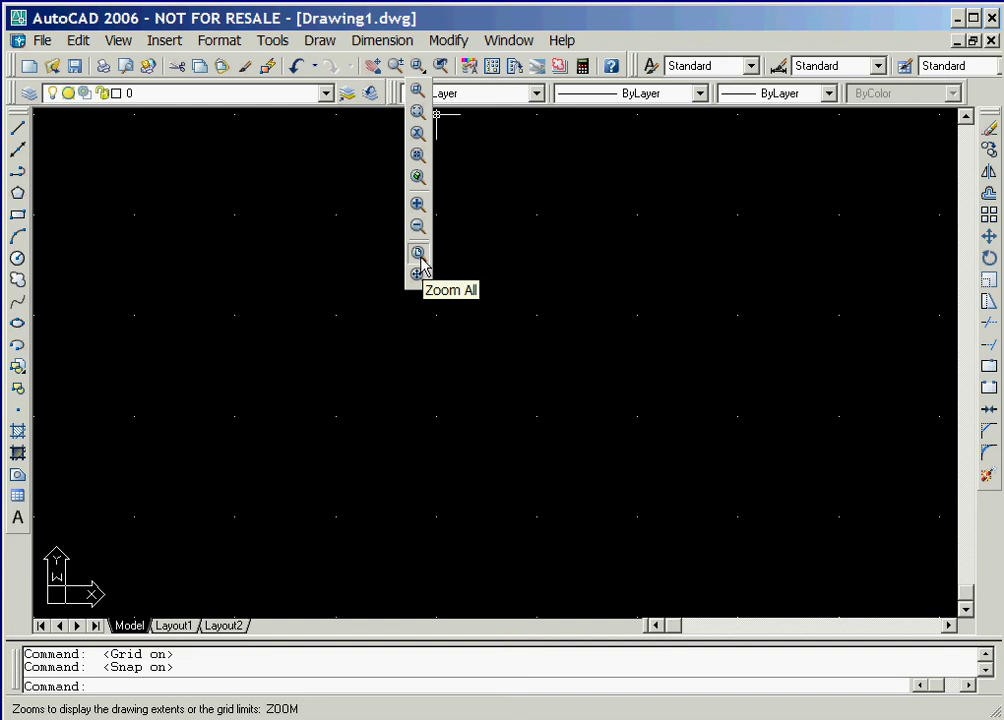
{"action": "left_click", "coordinate": [418, 253]}
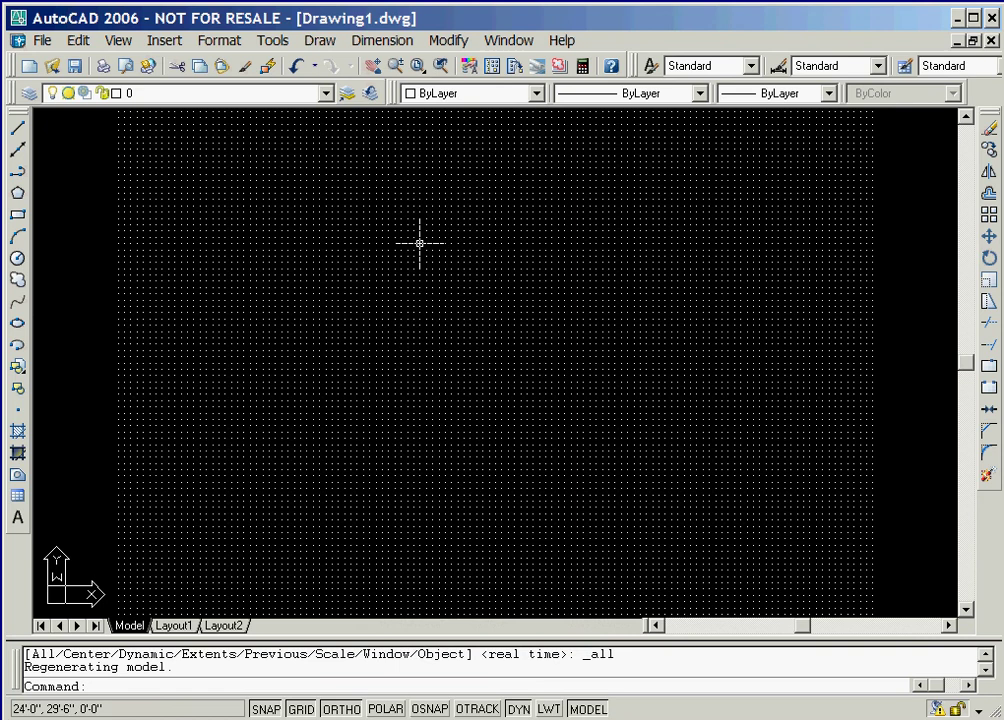
Create a multiline style named Wall, described as "5" WALL WITH LINE ENDCAPS", with line caps at start and end.
{"action": "left_click", "coordinate": [220, 40]}
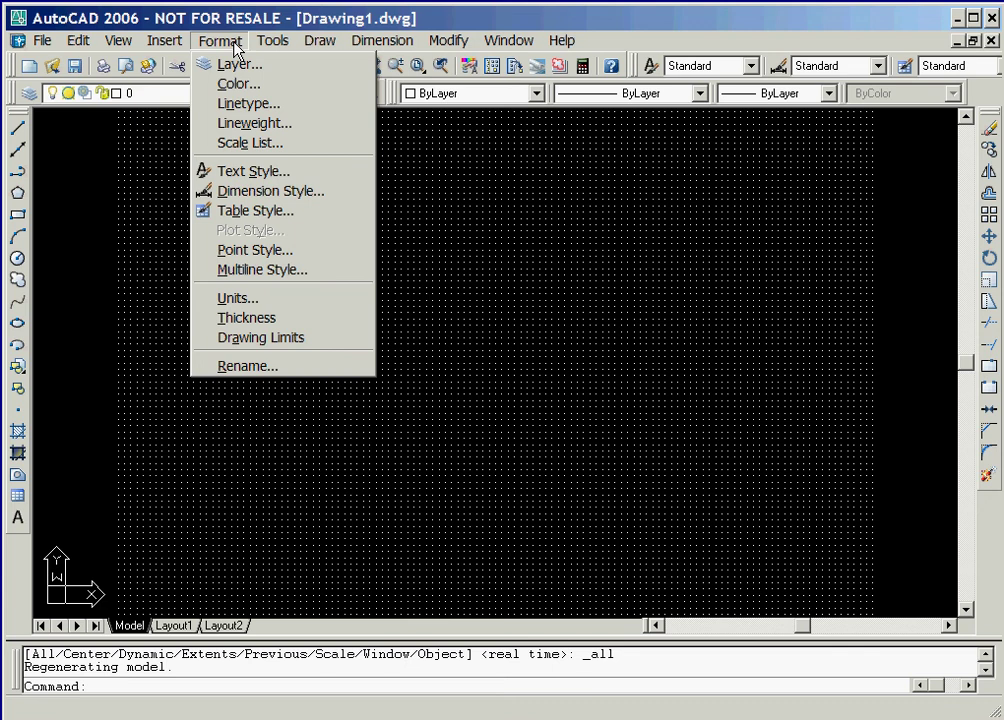
{"action": "left_click", "coordinate": [306, 279]}
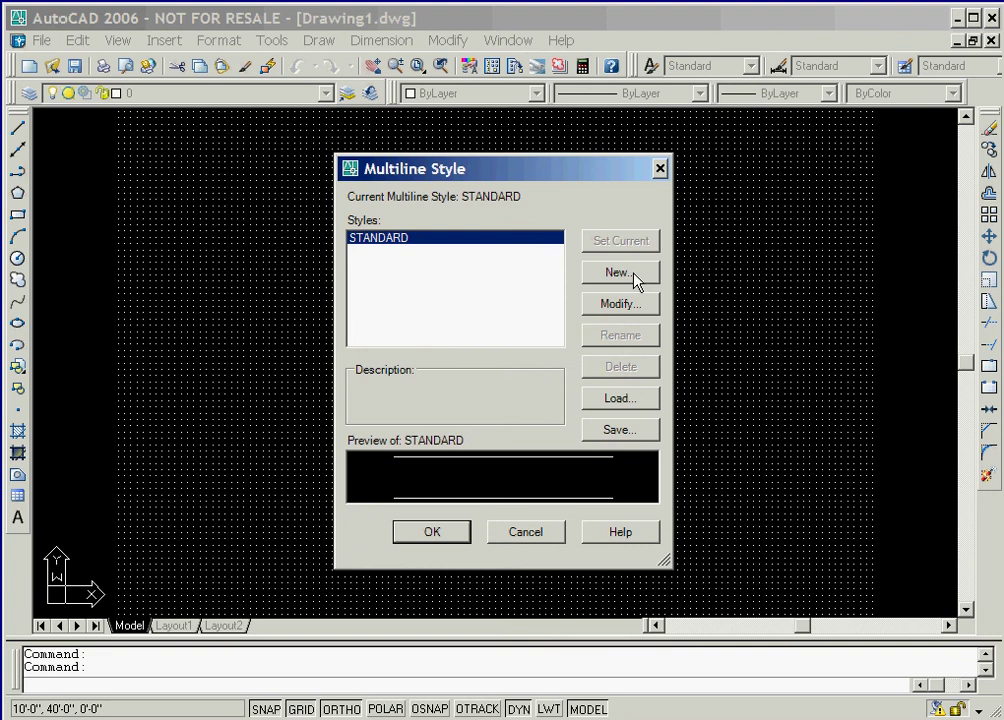
{"action": "left_click", "coordinate": [618, 272]}
{"action": "type", "text": "Wall"}
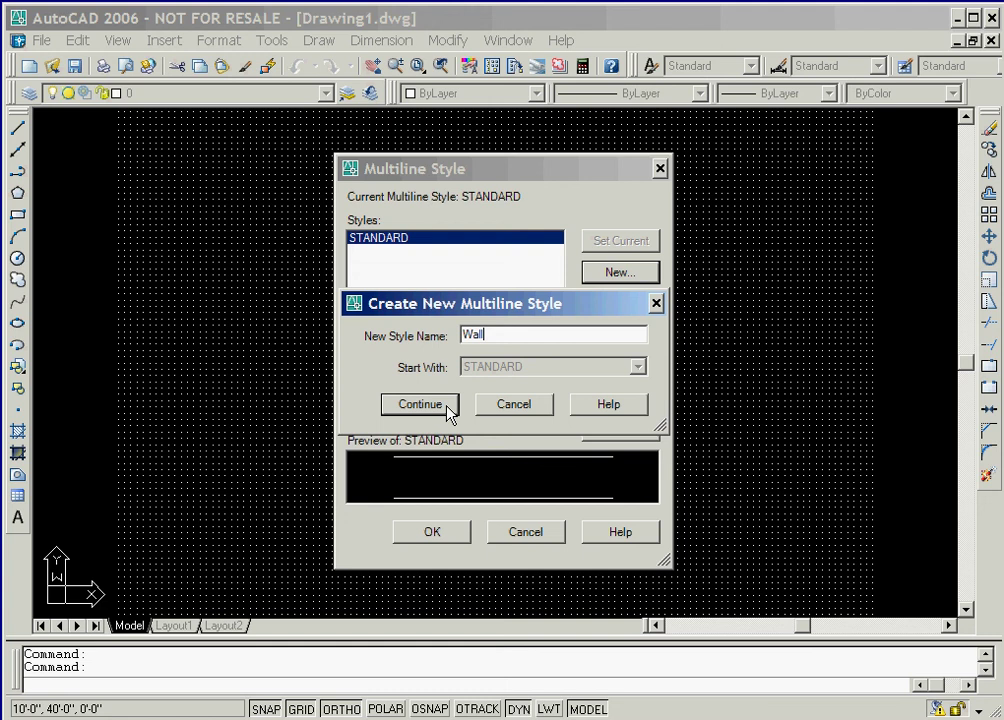
{"action": "left_click", "coordinate": [420, 404]}
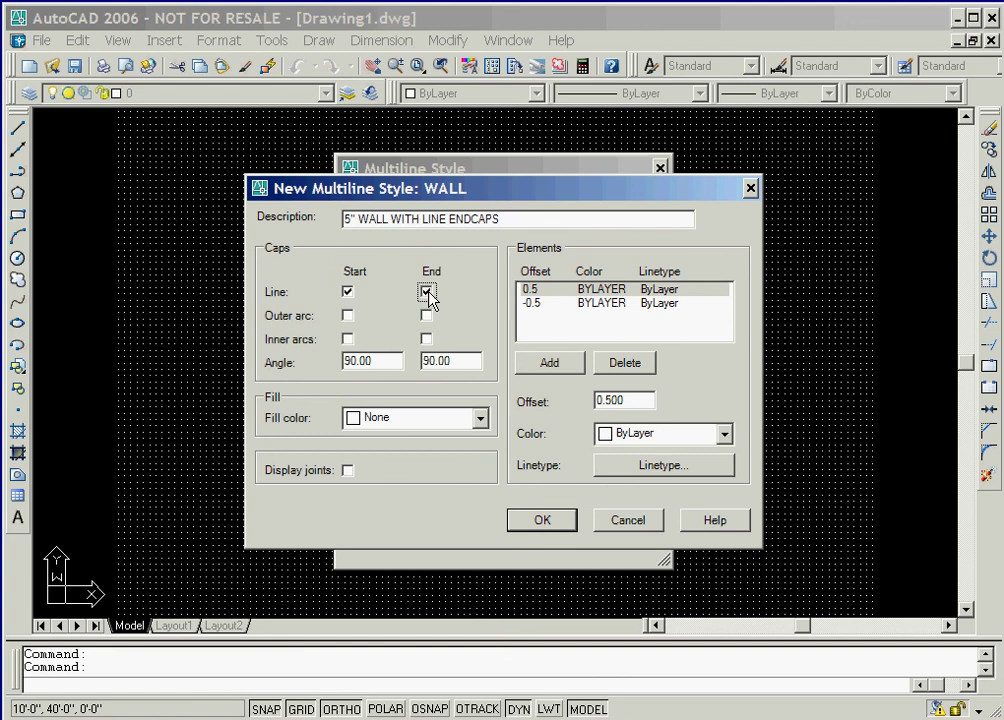
Set the Wall style's element offsets to 2.5 and -2.5 and make it the current multiline style.
{"action": "left_click", "coordinate": [576, 291]}
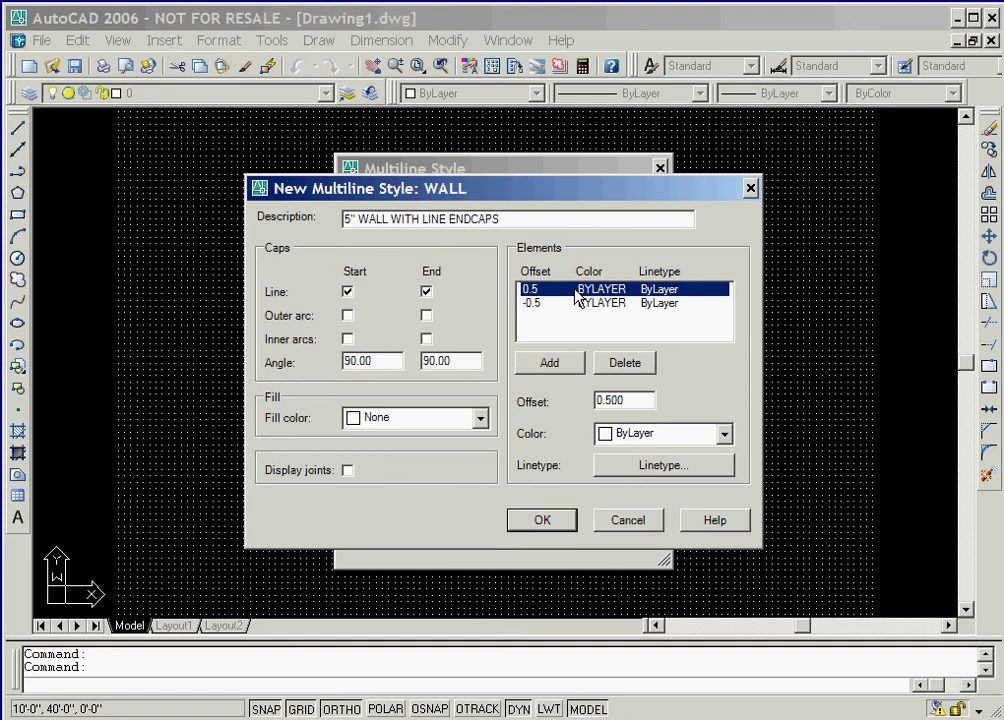
{"action": "double_click", "coordinate": [636, 401]}
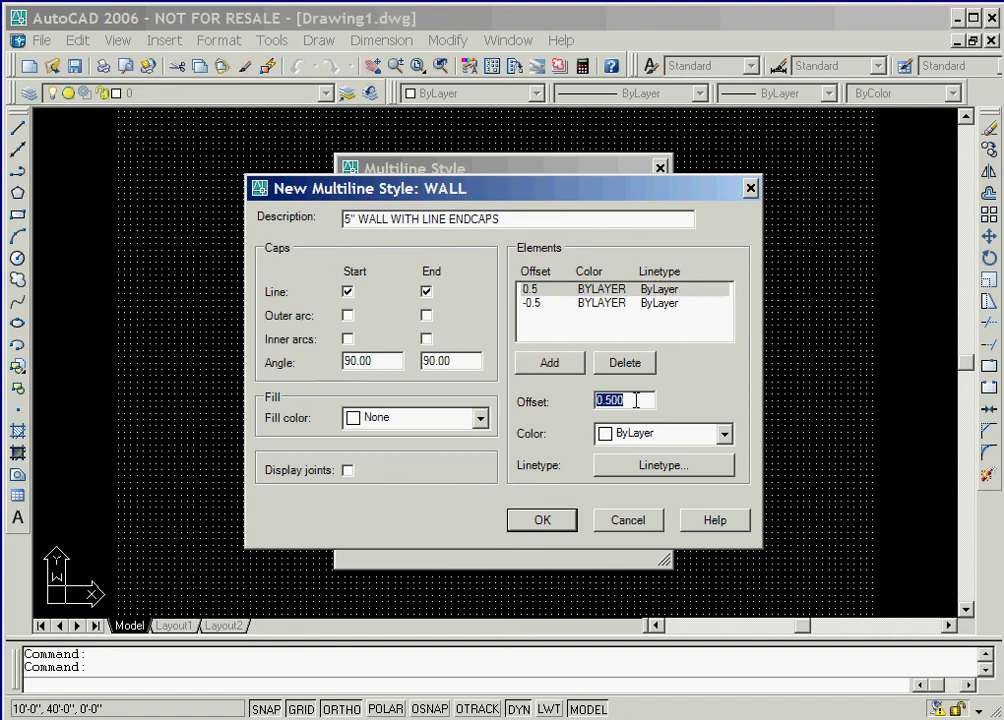
{"action": "type", "text": "2.5"}
{"action": "left_click", "coordinate": [541, 304]}
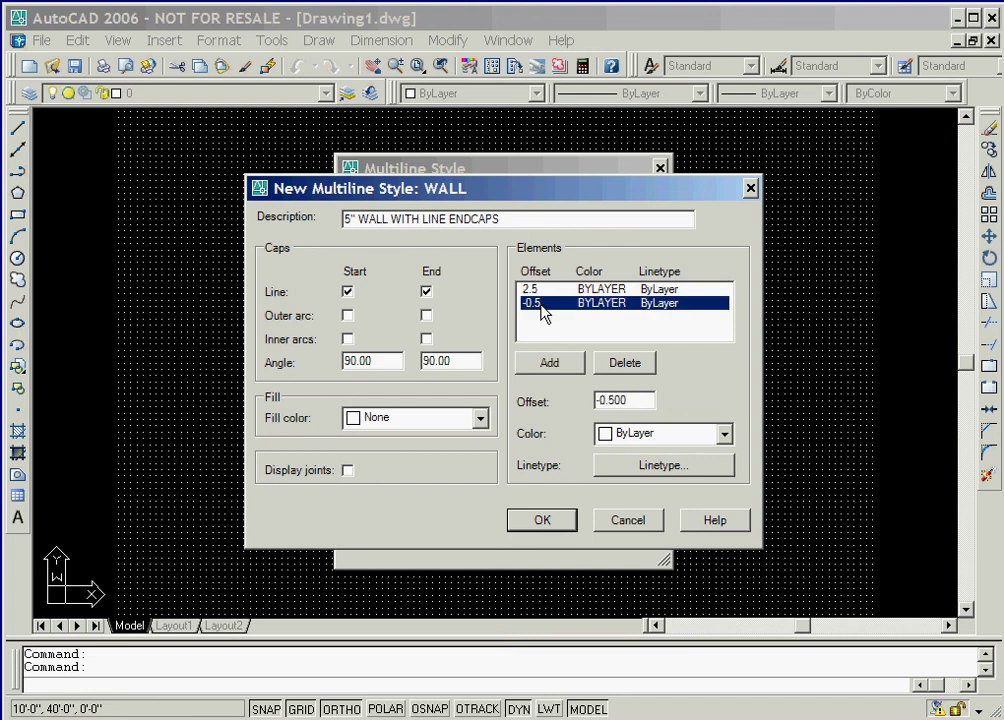
{"action": "double_click", "coordinate": [630, 401]}
{"action": "type", "text": "-2.5"}
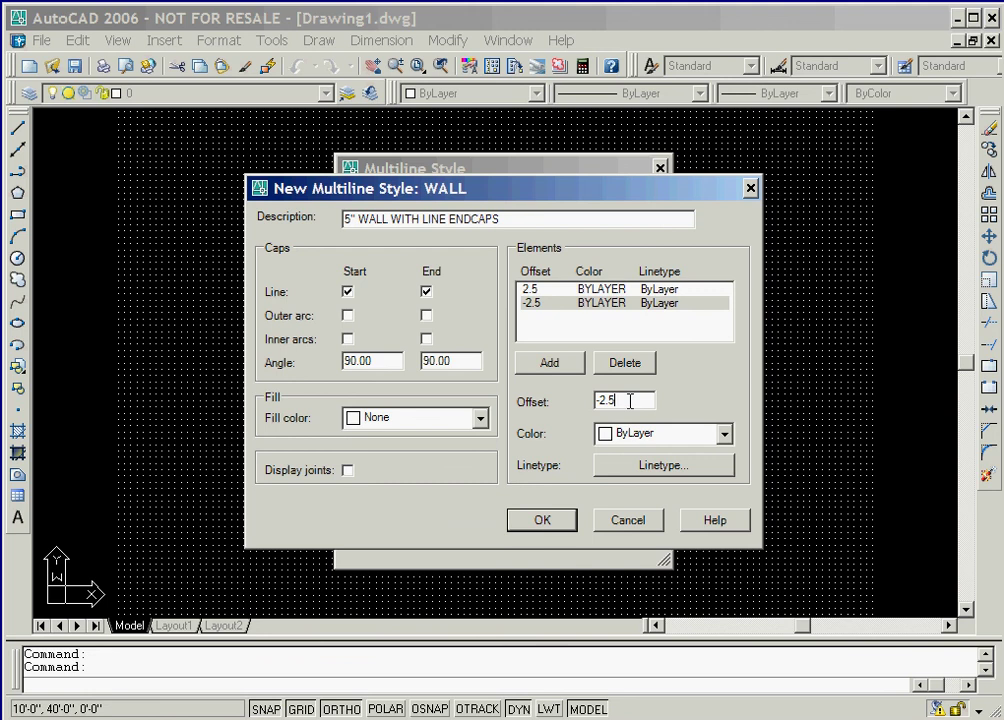
{"action": "left_click", "coordinate": [542, 521]}
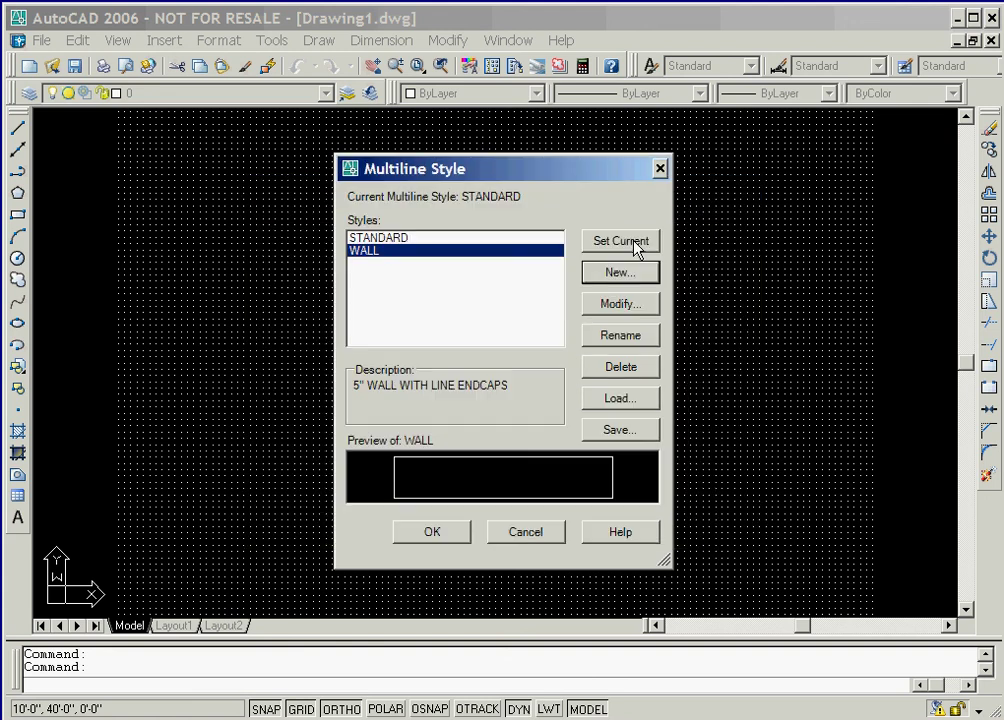
{"action": "left_click", "coordinate": [636, 243]}
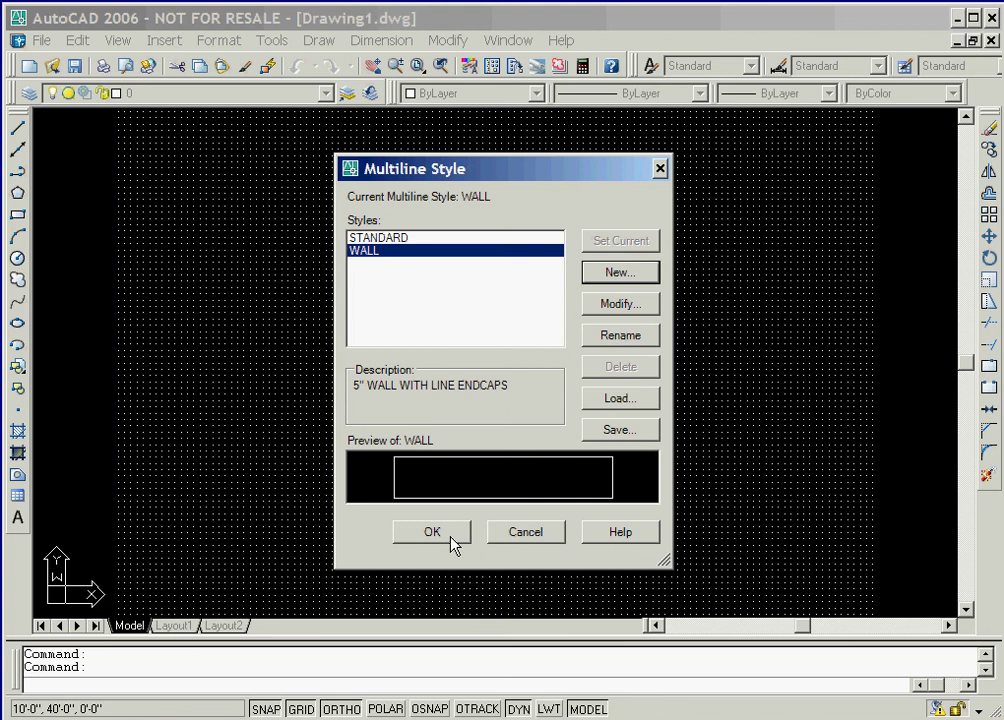
{"action": "left_click", "coordinate": [432, 532]}
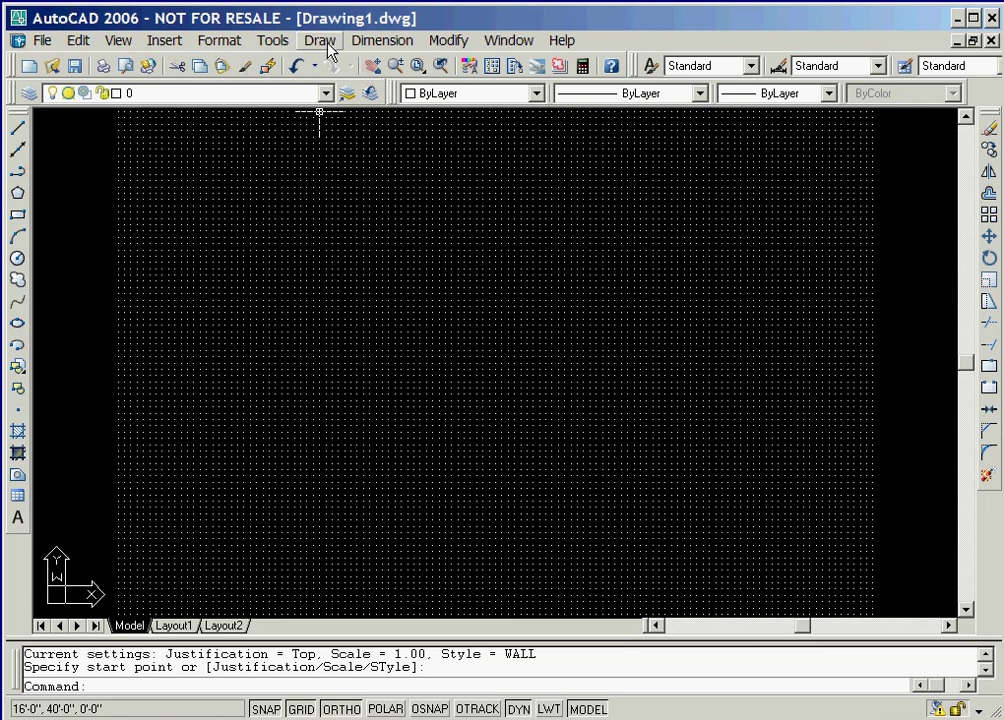
Draw a multiline wall from 20',6'-6" going 11'-6" to the left, continuing 25'6" straight up.
{"action": "left_click", "coordinate": [321, 41]}
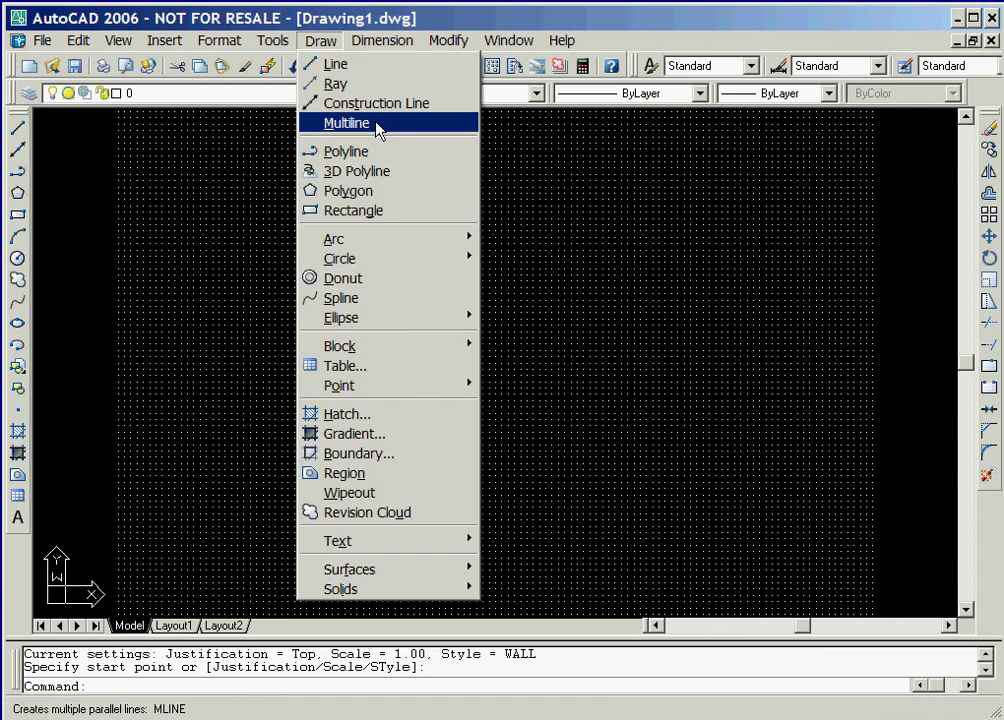
{"action": "left_click", "coordinate": [378, 124]}
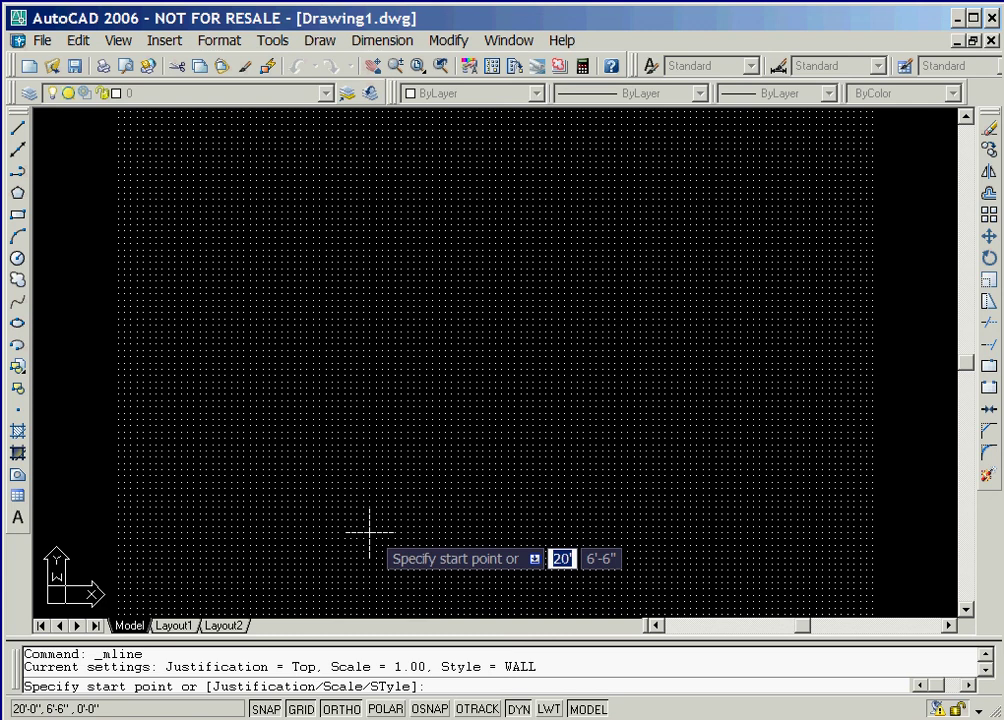
{"action": "left_click", "coordinate": [369, 533]}
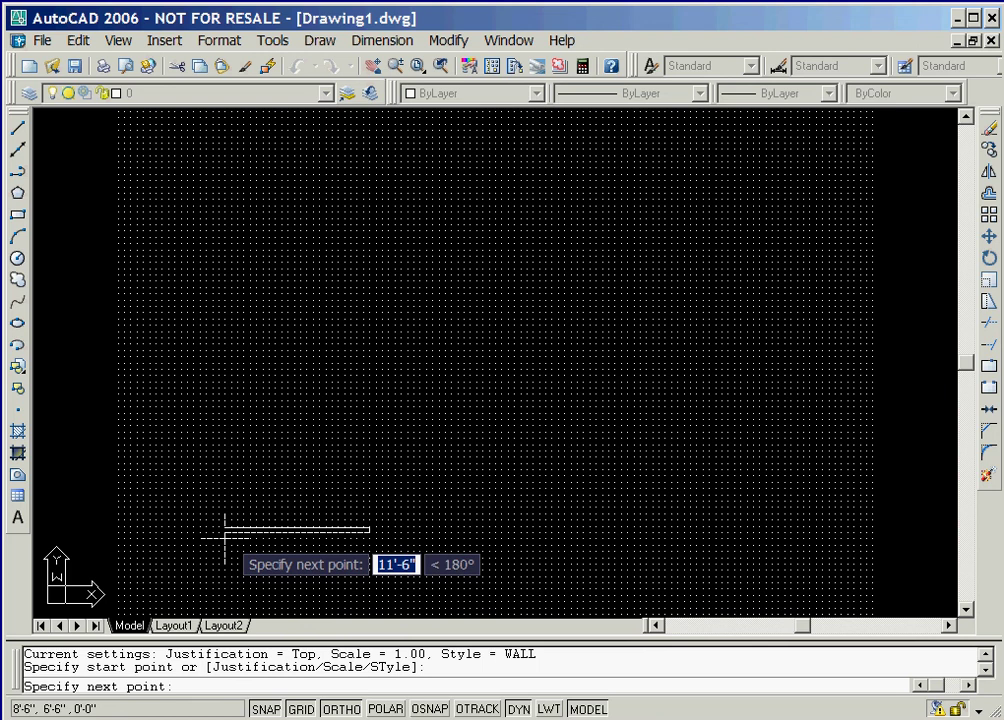
{"action": "left_click", "coordinate": [225, 540]}
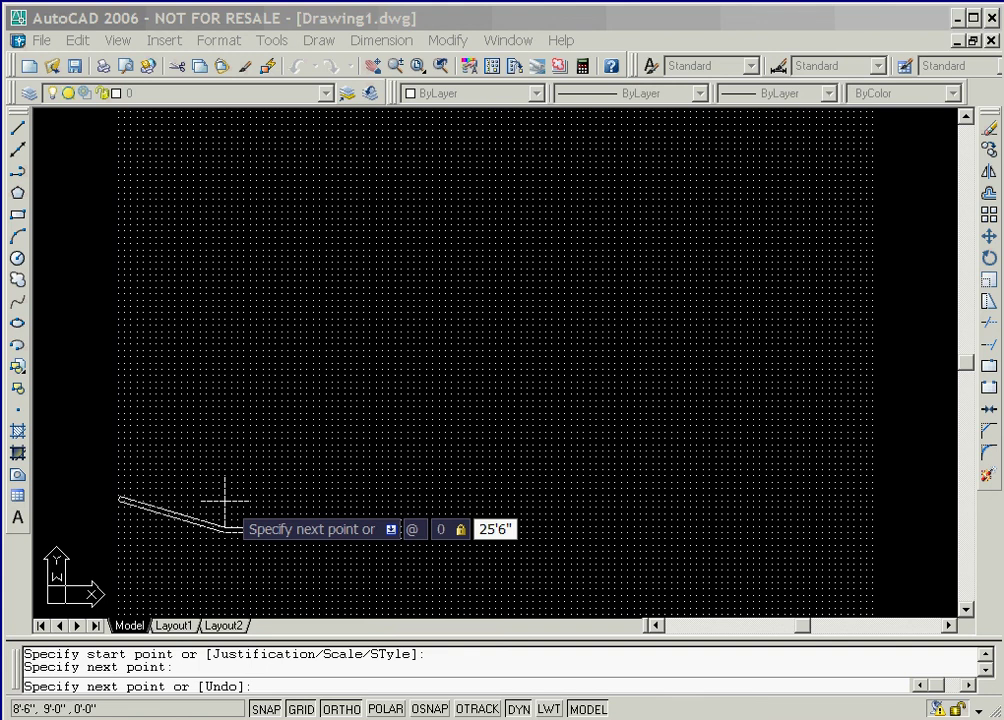
{"action": "key", "text": "Return"}
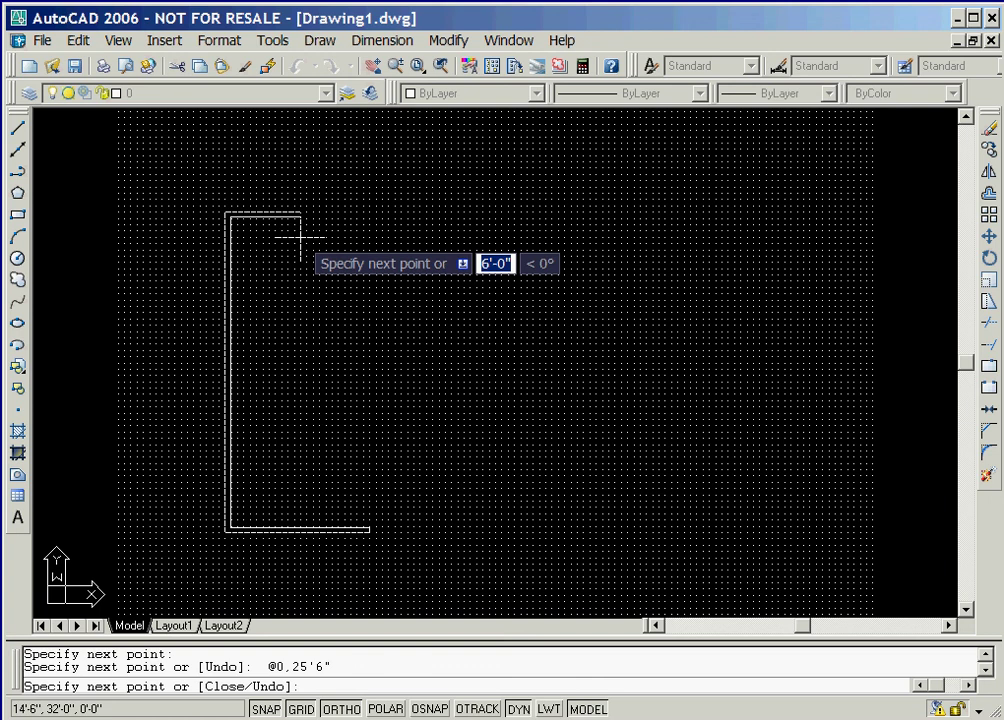
Continue the wall multiline 30' to the right and 30' straight down using relative coordinates.
{"action": "type", "text": "@30'"}
{"action": "key", "text": "Tab"}
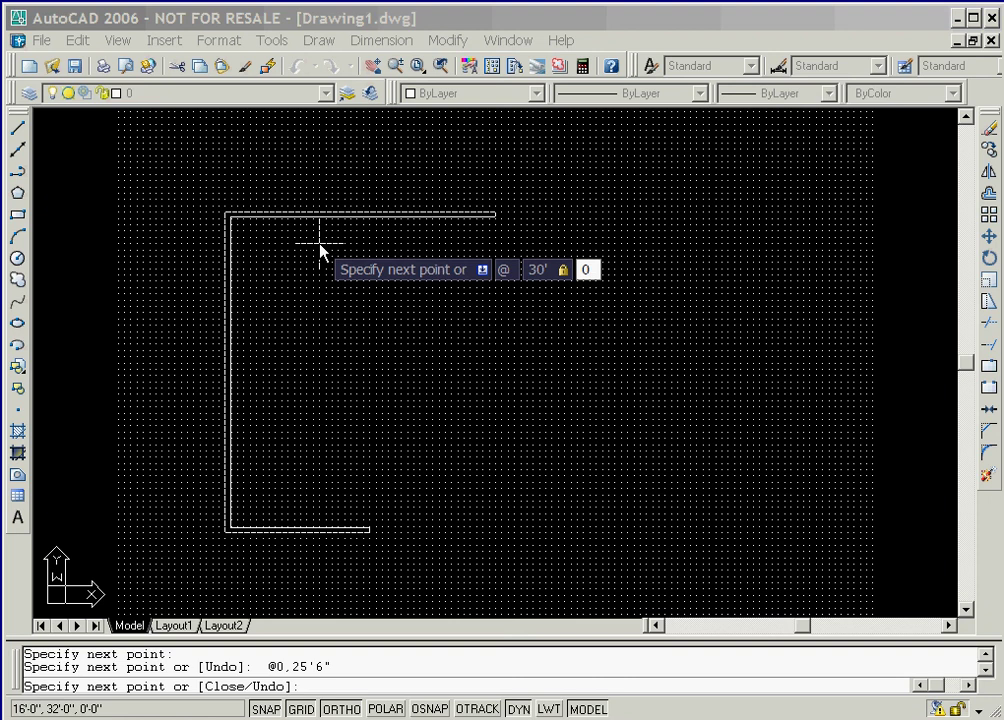
{"action": "key", "text": "Return"}
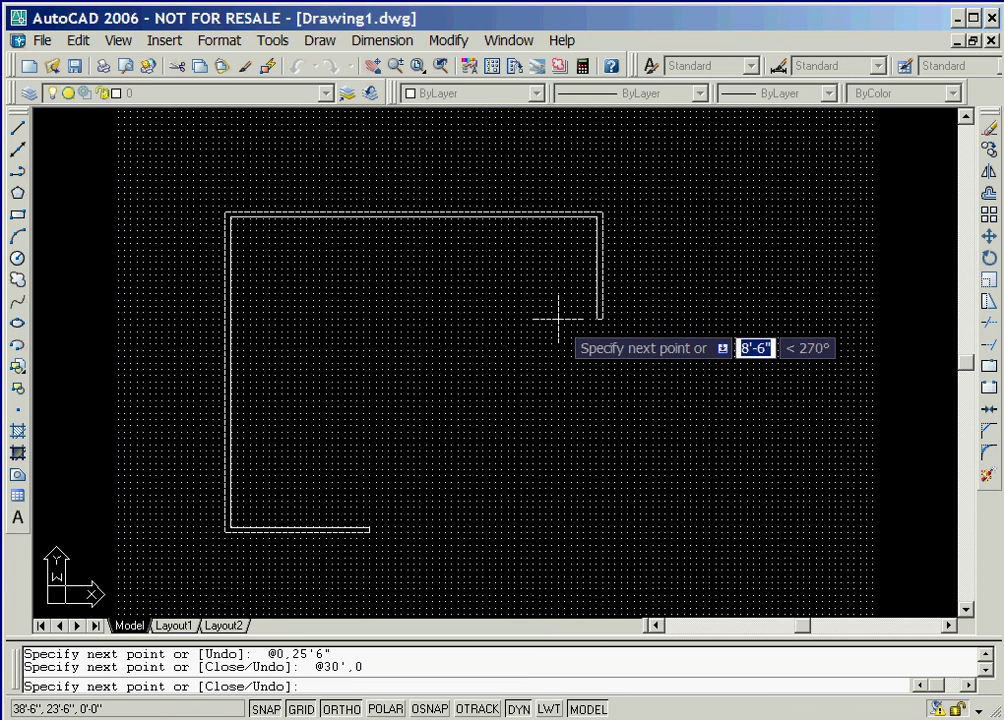
{"action": "type", "text": "@0,-30'"}
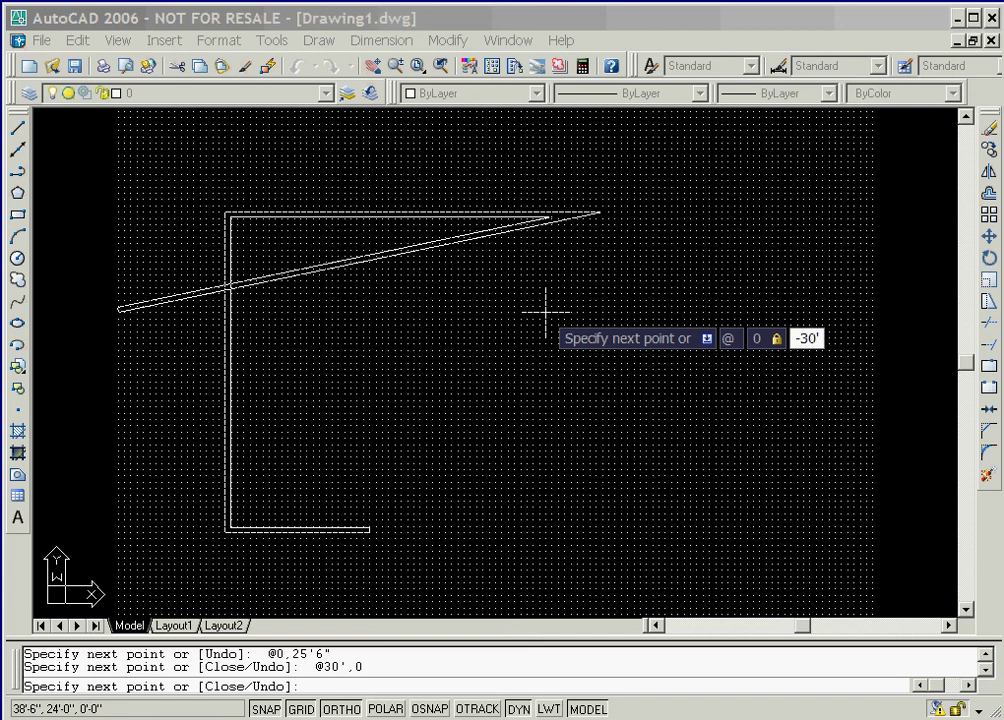
{"action": "key", "text": "Return"}
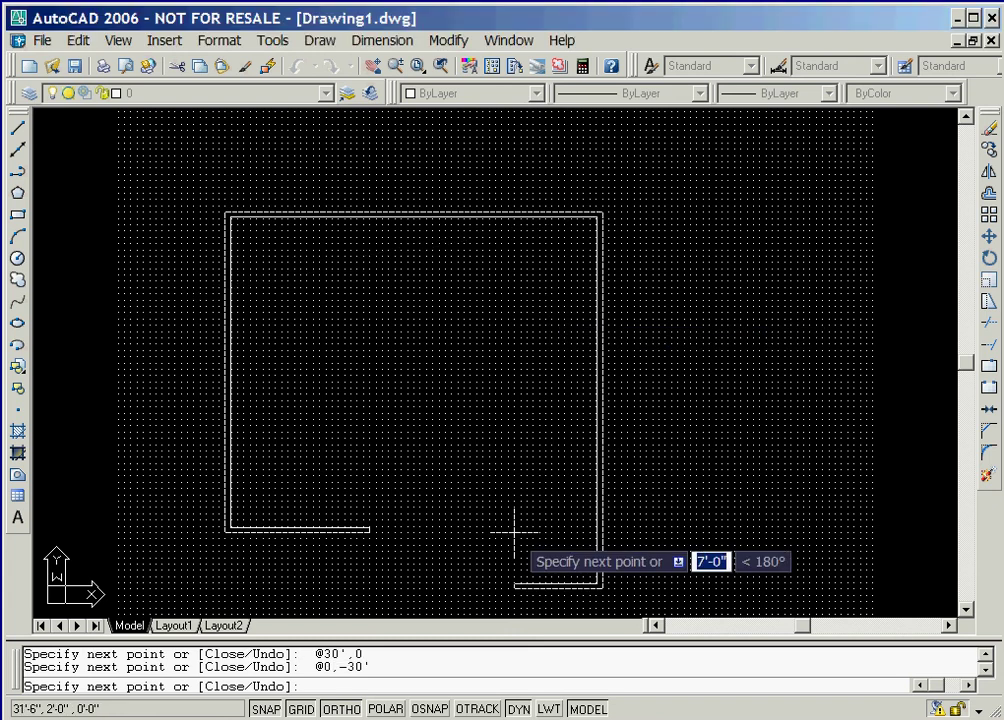
Continue the wall multiline 14'9" to the left and 11' straight up, and end the multiline there.
{"action": "type", "text": "@-14'9\",0"}
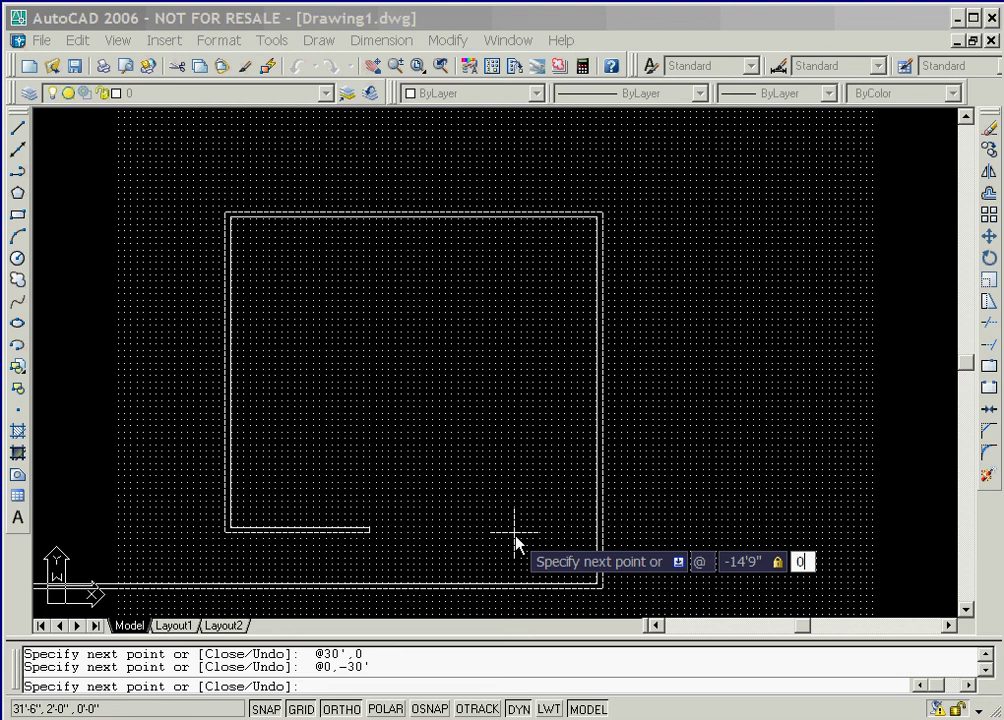
{"action": "key", "text": "Return"}
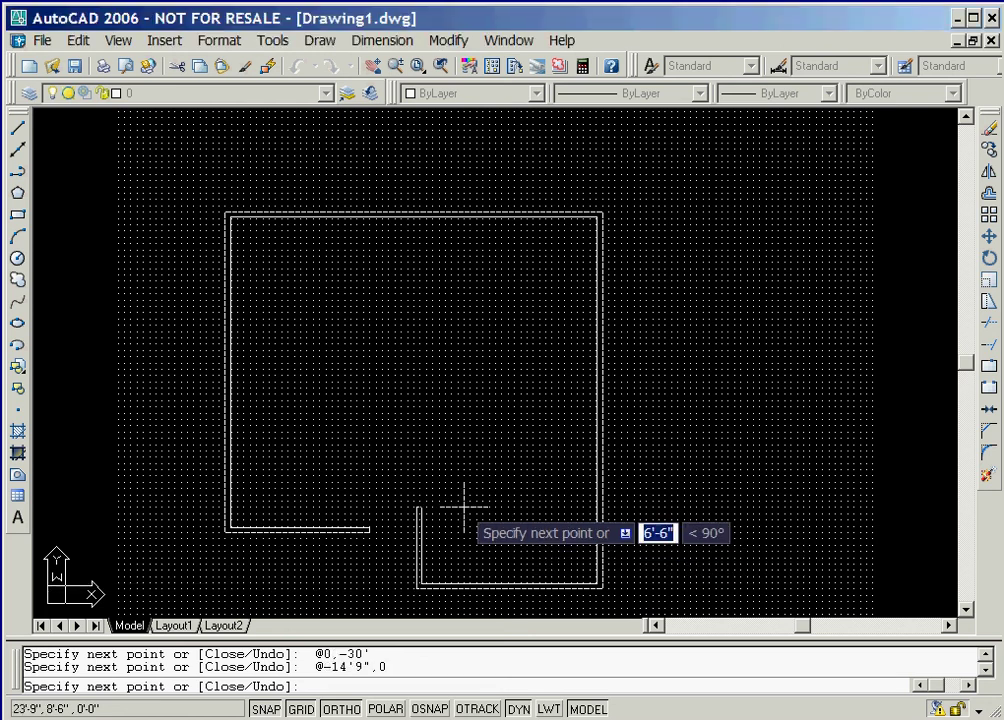
{"action": "key", "text": "F8"}
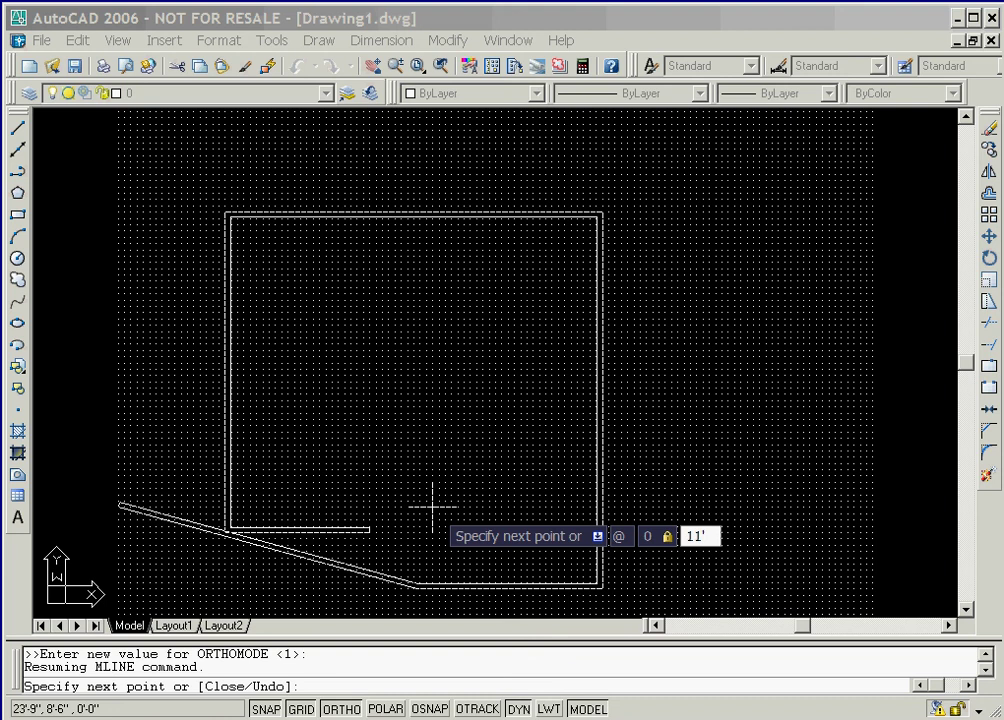
{"action": "type", "text": "@0,11'"}
{"action": "key", "text": "Return"}
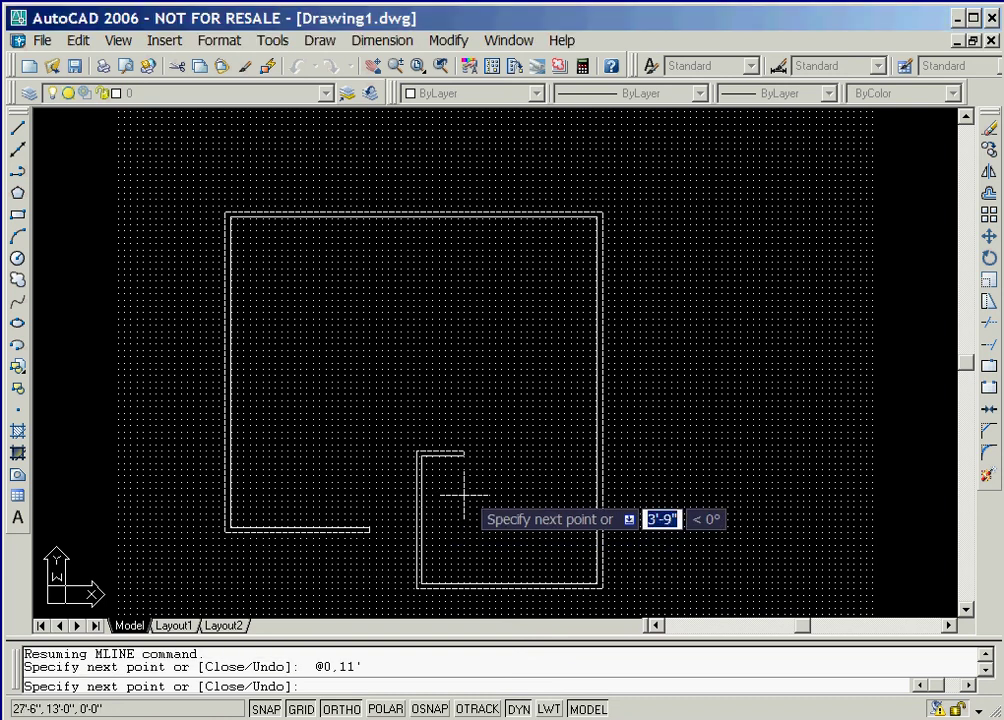
{"action": "right_click", "coordinate": [466, 497]}
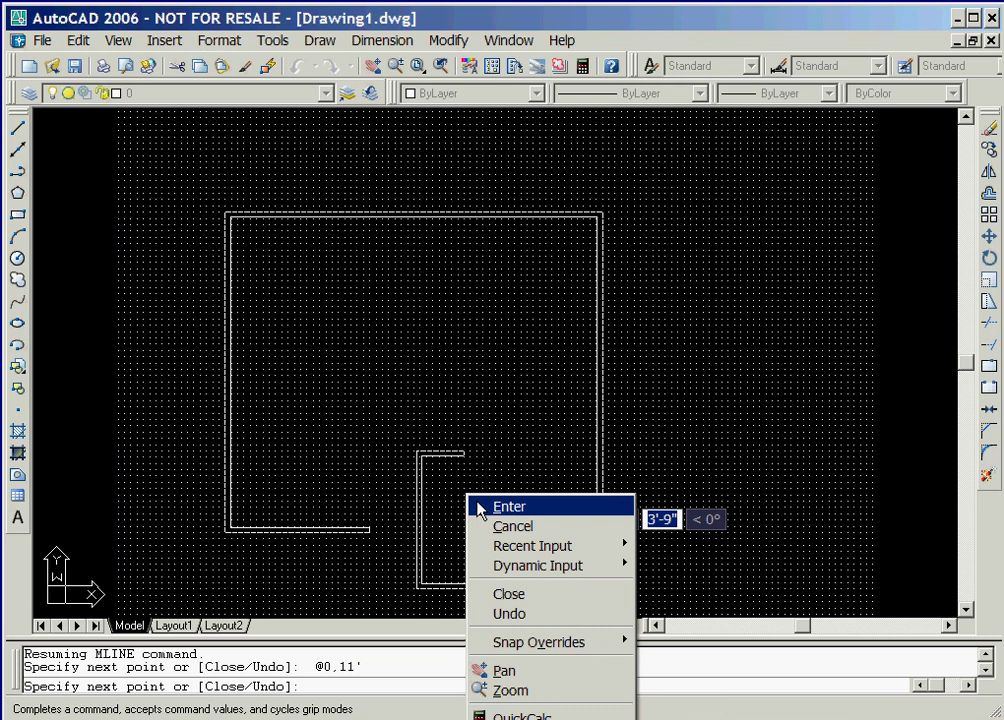